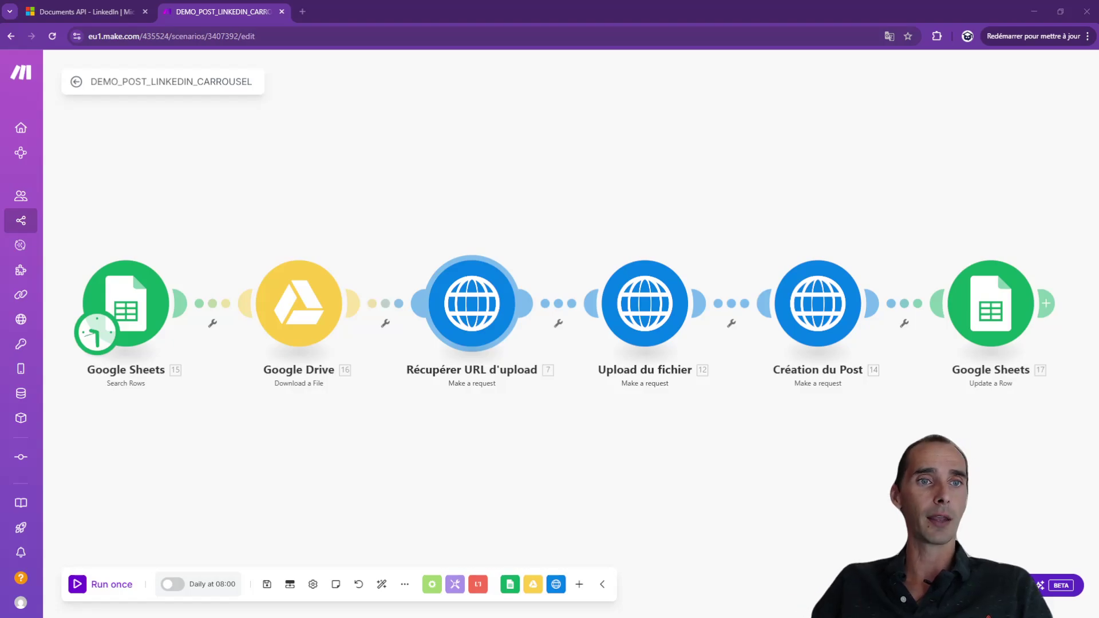
Open the "Récupérer URL d'upload" HTTP module and review its URL, method and request headers, including the Authorization and LinkedIn-Version values.
{"action": "left_click", "coordinate": [472, 303]}
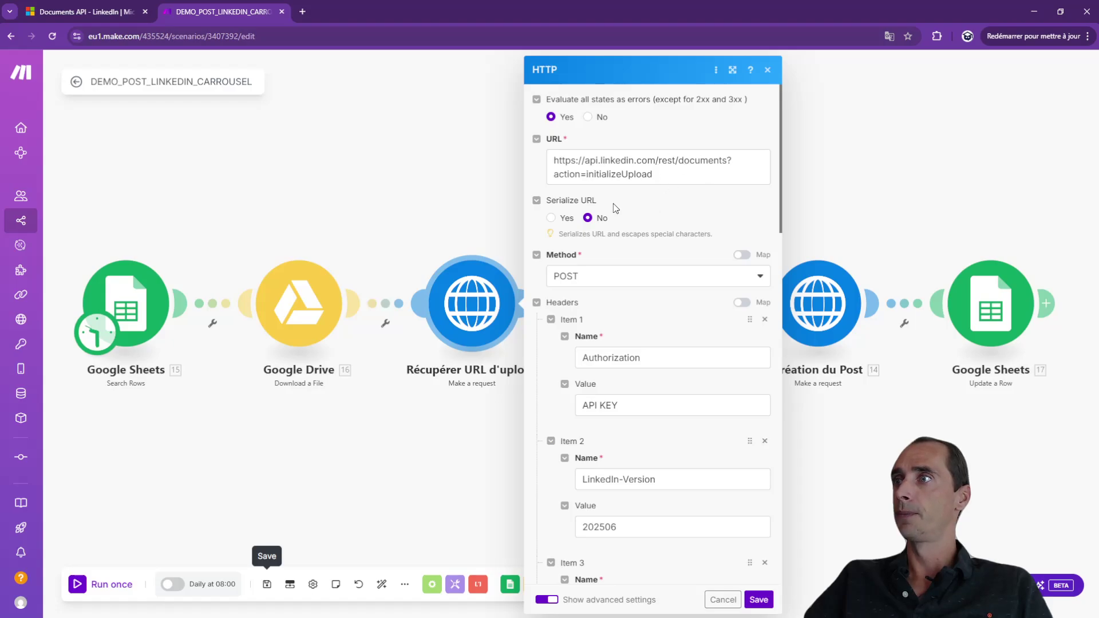
{"action": "scroll", "coordinate": [623, 213], "scroll_direction": "down", "scroll_amount": 1}
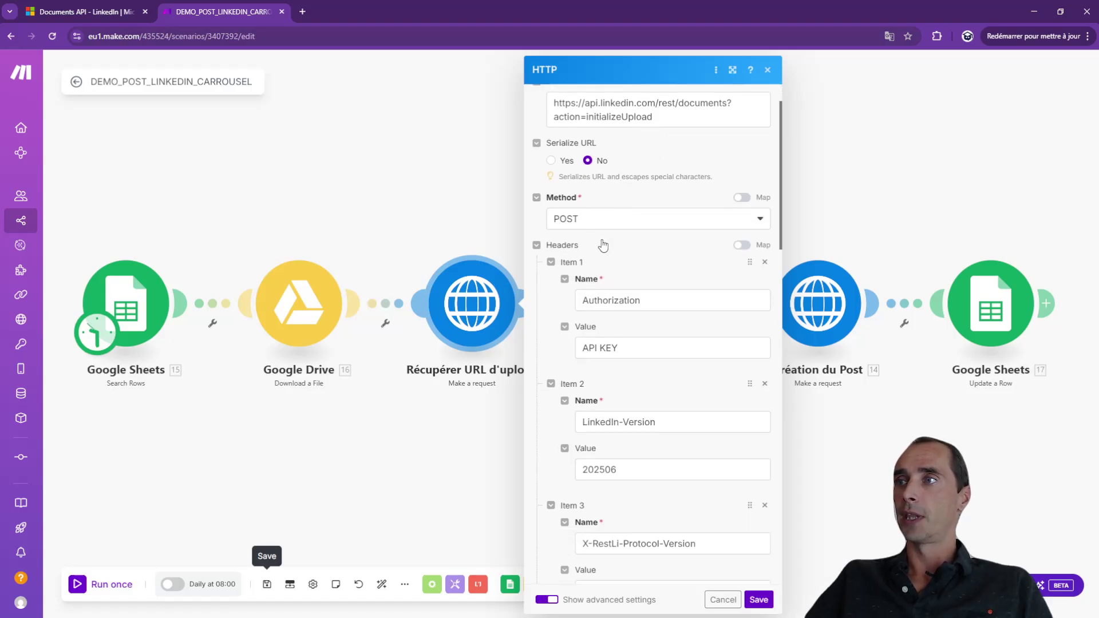
{"action": "scroll", "coordinate": [618, 246], "scroll_direction": "down", "scroll_amount": 1}
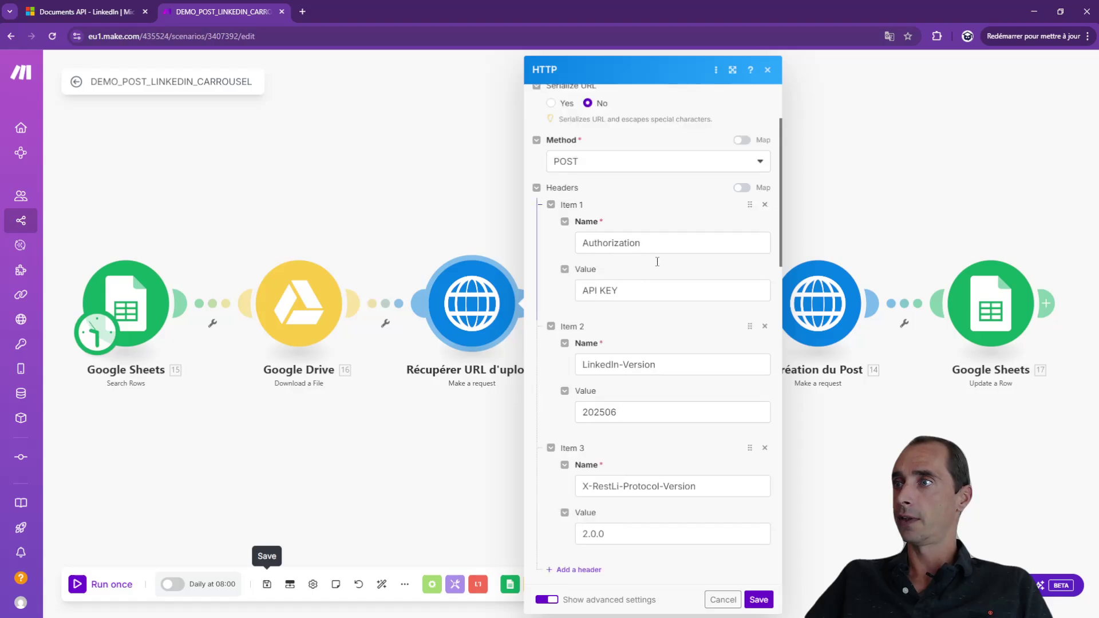
{"action": "triple_click", "coordinate": [581, 290]}
{"action": "left_click", "coordinate": [639, 290]}
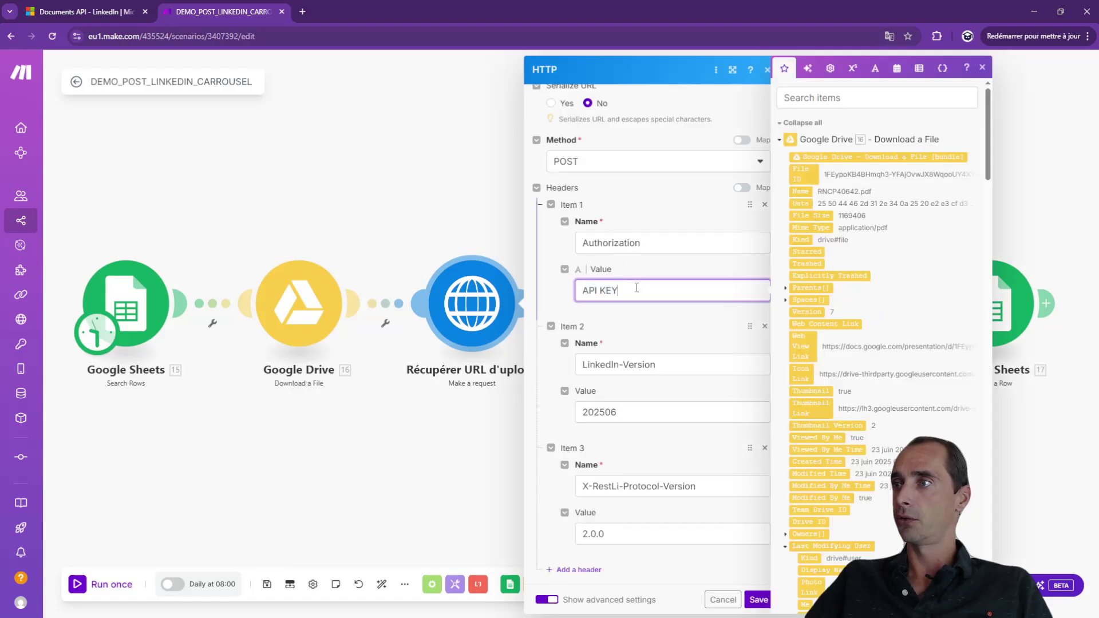
{"action": "left_click", "coordinate": [658, 322]}
{"action": "scroll", "coordinate": [652, 272], "scroll_direction": "down", "scroll_amount": 2}
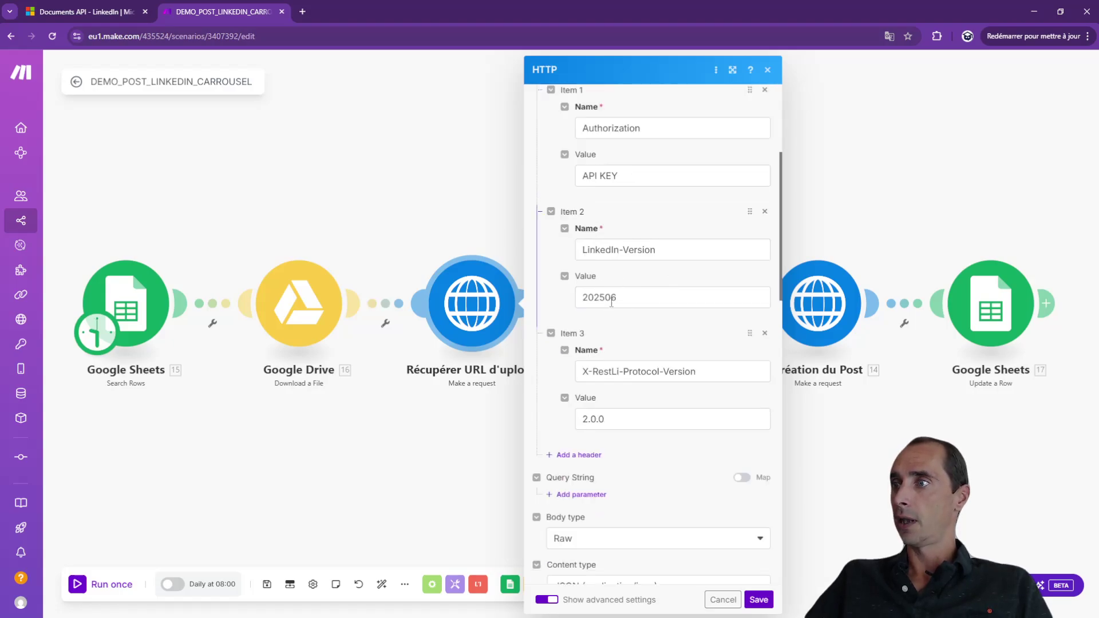
Examine the upload-URL request's JSON body, especially the organization ID in the owner field, check the remaining settings, and close the module.
{"action": "scroll", "coordinate": [627, 335], "scroll_direction": "down", "scroll_amount": 4}
{"action": "scroll", "coordinate": [630, 333], "scroll_direction": "down", "scroll_amount": 1}
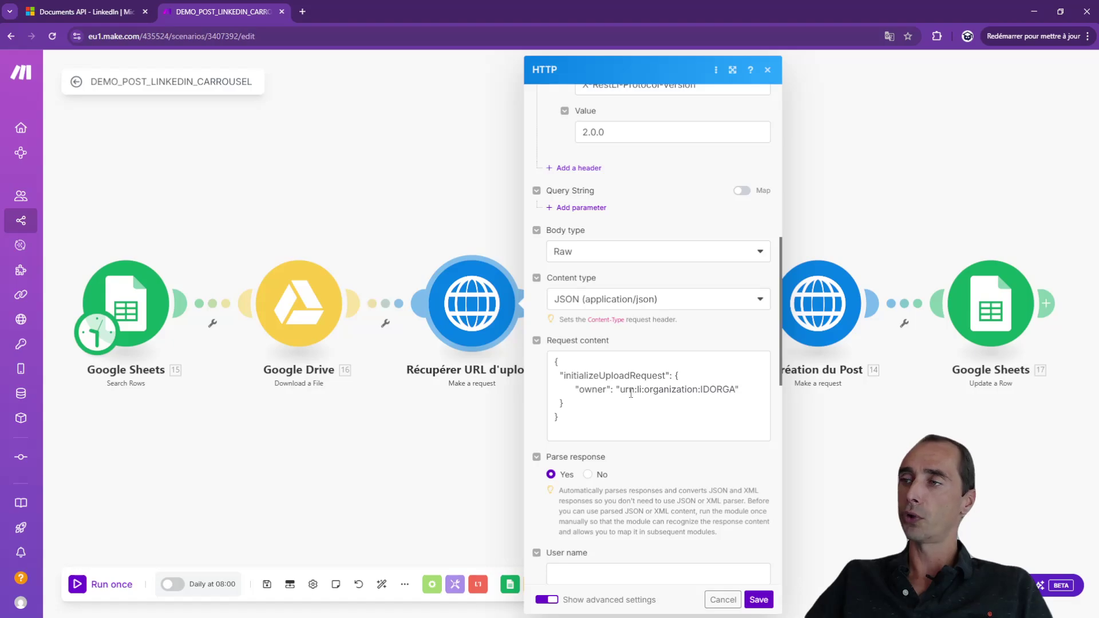
{"action": "left_click_drag", "start_coordinate": [701, 390], "coordinate": [738, 395]}
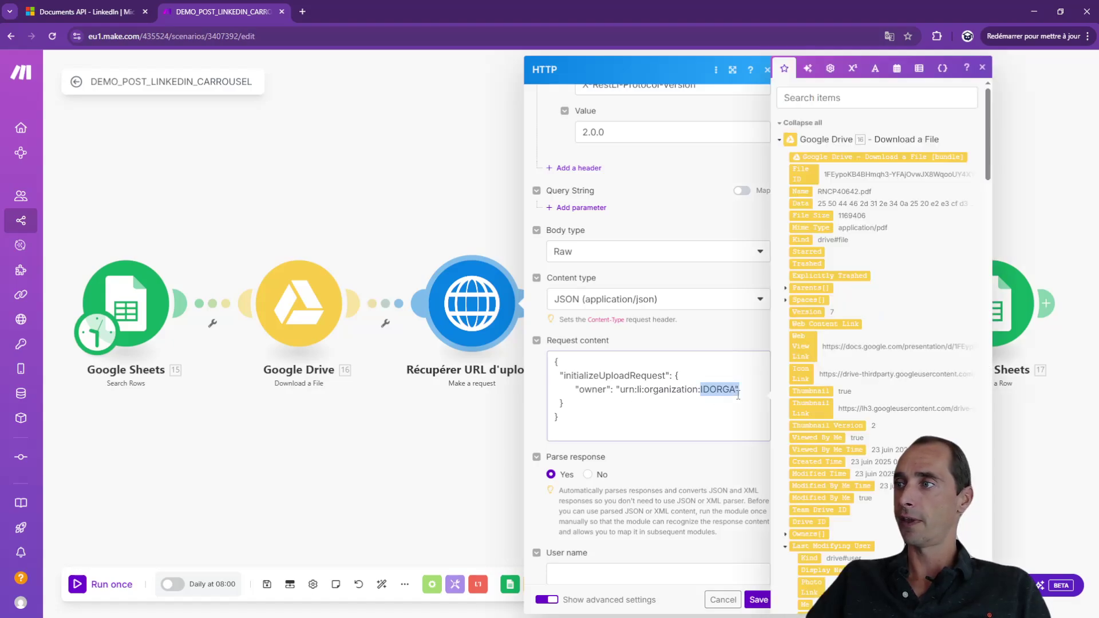
{"action": "left_click", "coordinate": [679, 335]}
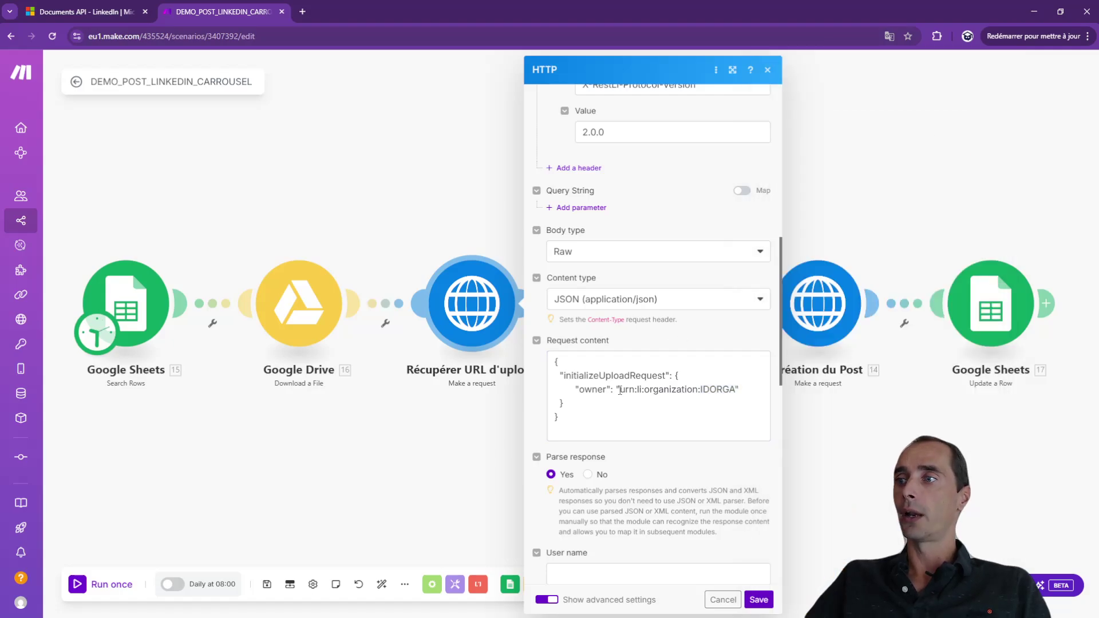
{"action": "scroll", "coordinate": [619, 391], "scroll_direction": "down", "scroll_amount": 6}
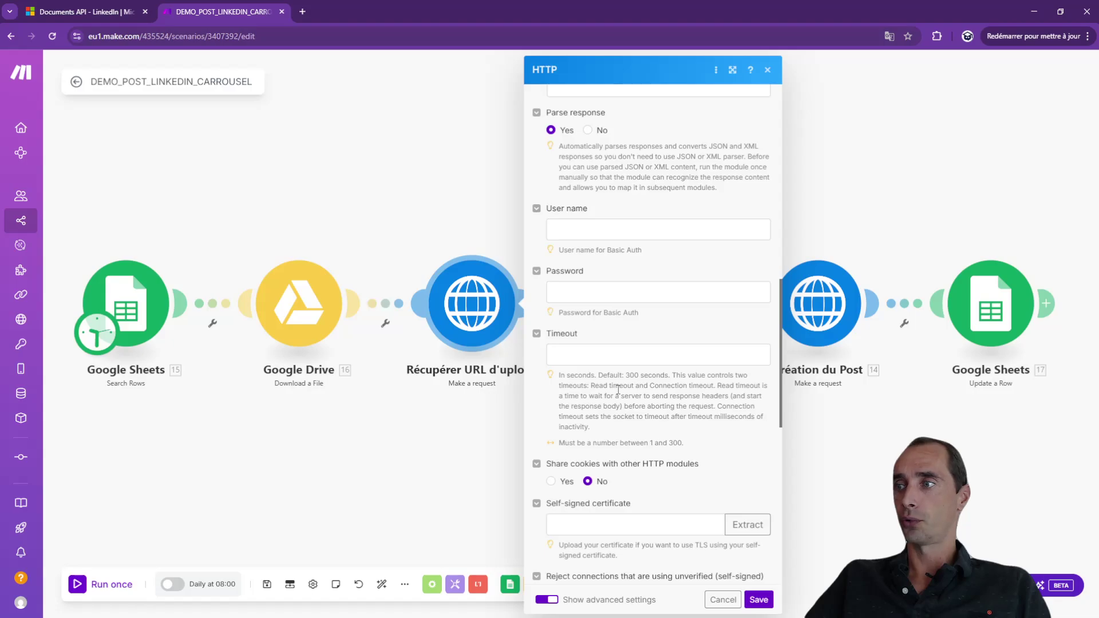
{"action": "scroll", "coordinate": [618, 390], "scroll_direction": "down", "scroll_amount": 1}
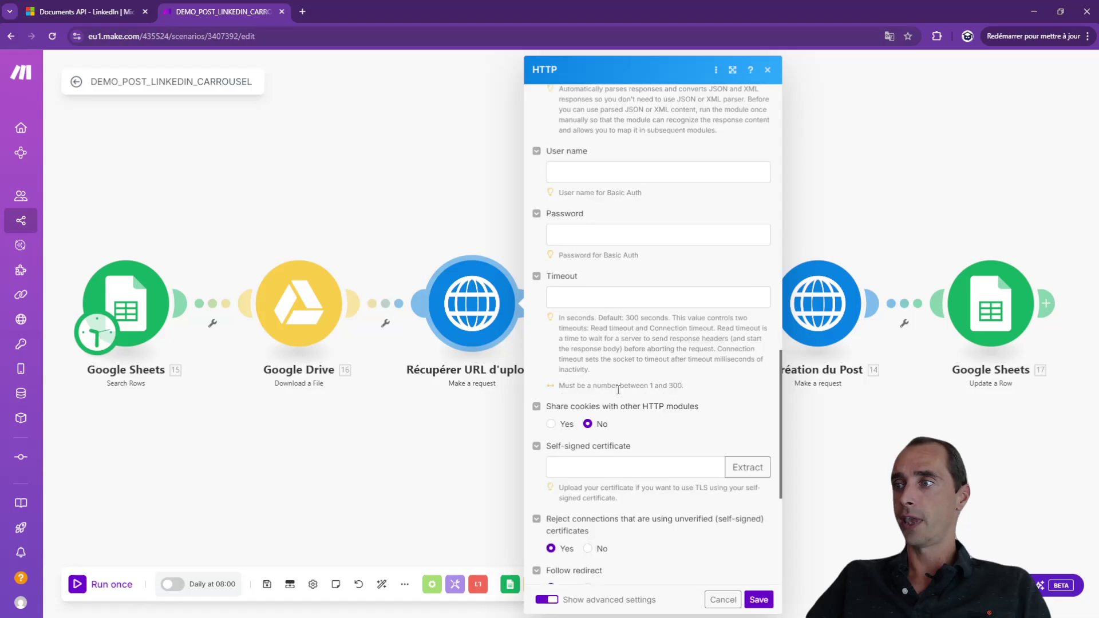
{"action": "left_click", "coordinate": [767, 70]}
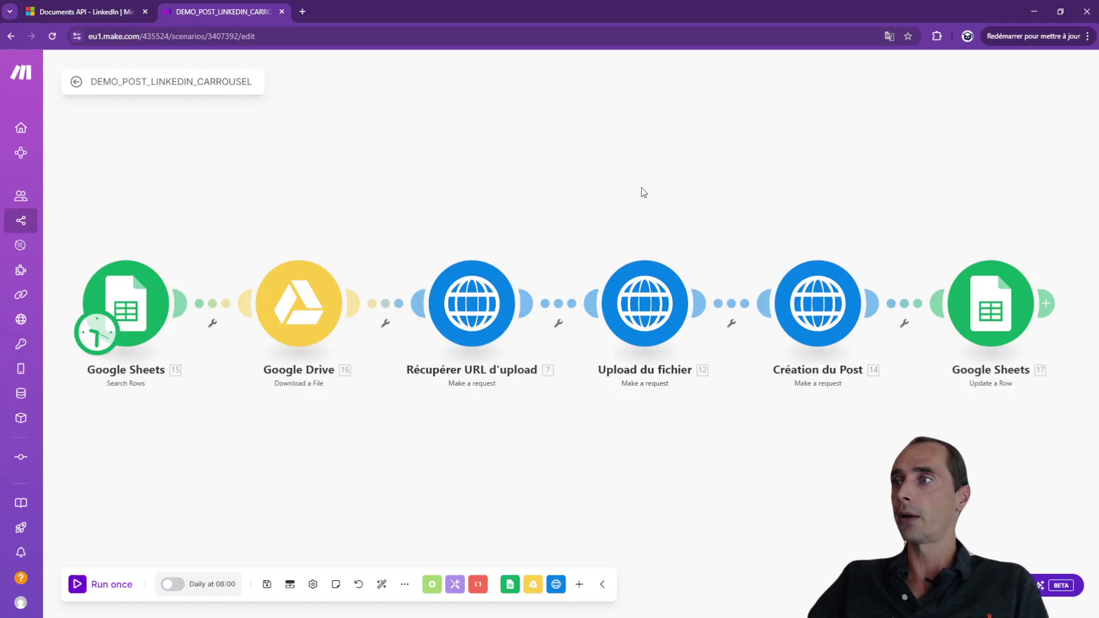
Open the "Upload du fichier" HTTP module and review its mapped upload URL, method, and Authorization and Content-Type headers.
{"action": "left_click", "coordinate": [643, 309]}
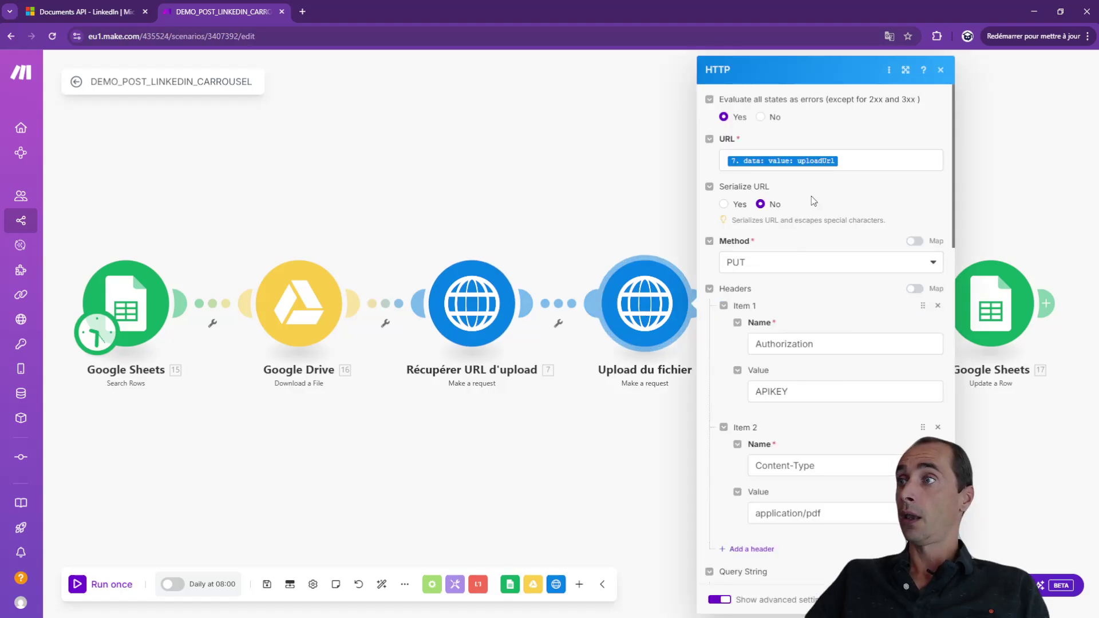
{"action": "left_click", "coordinate": [854, 161]}
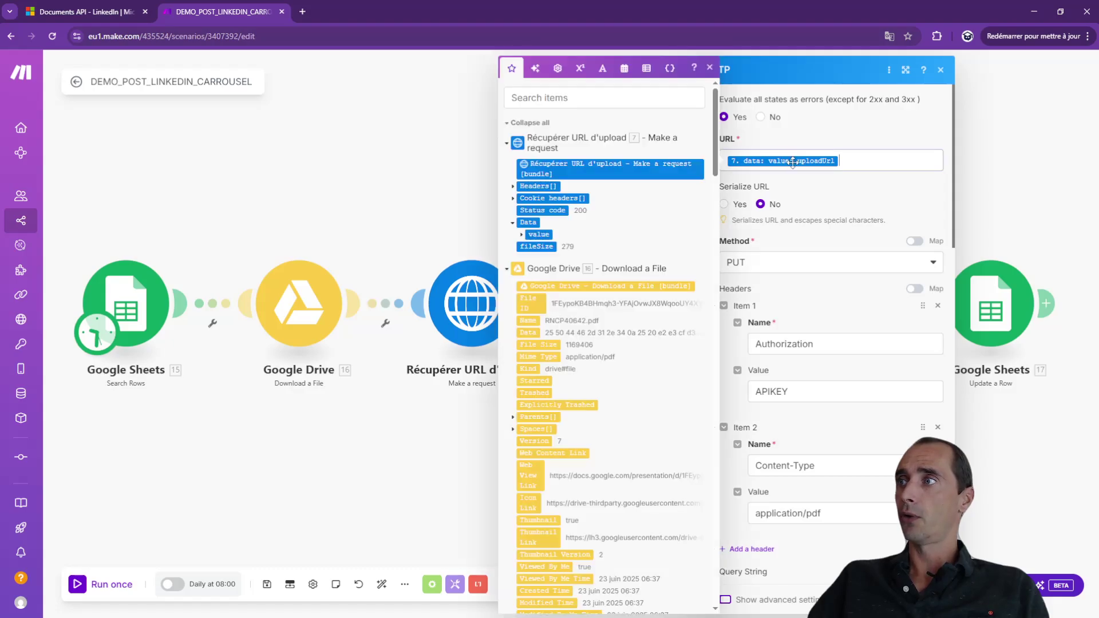
{"action": "left_click", "coordinate": [767, 129]}
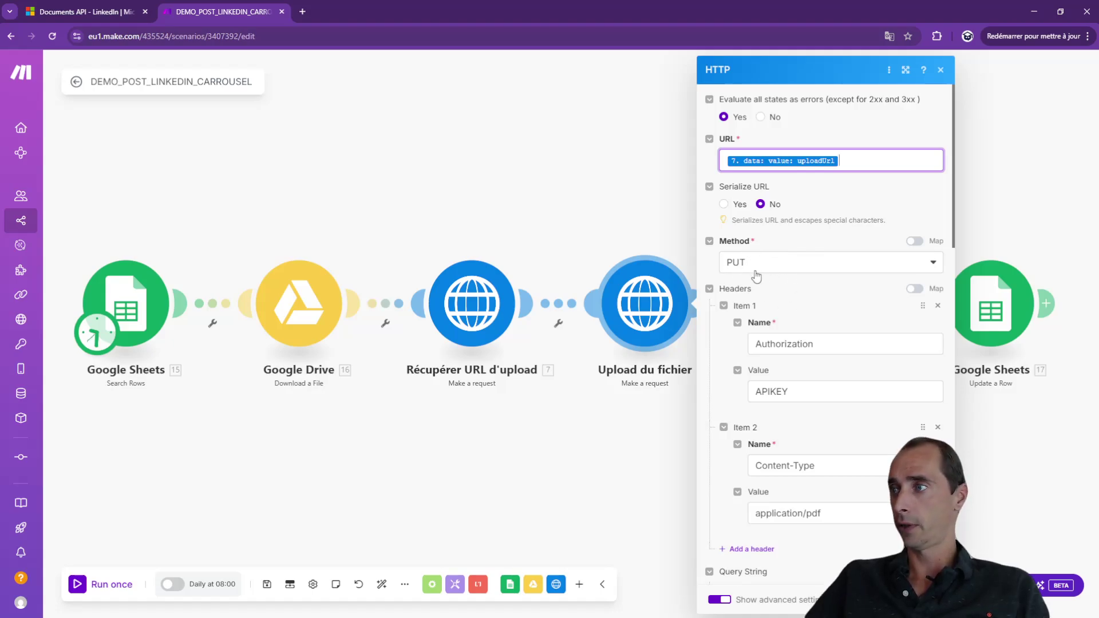
{"action": "scroll", "coordinate": [806, 325], "scroll_direction": "down", "scroll_amount": 1}
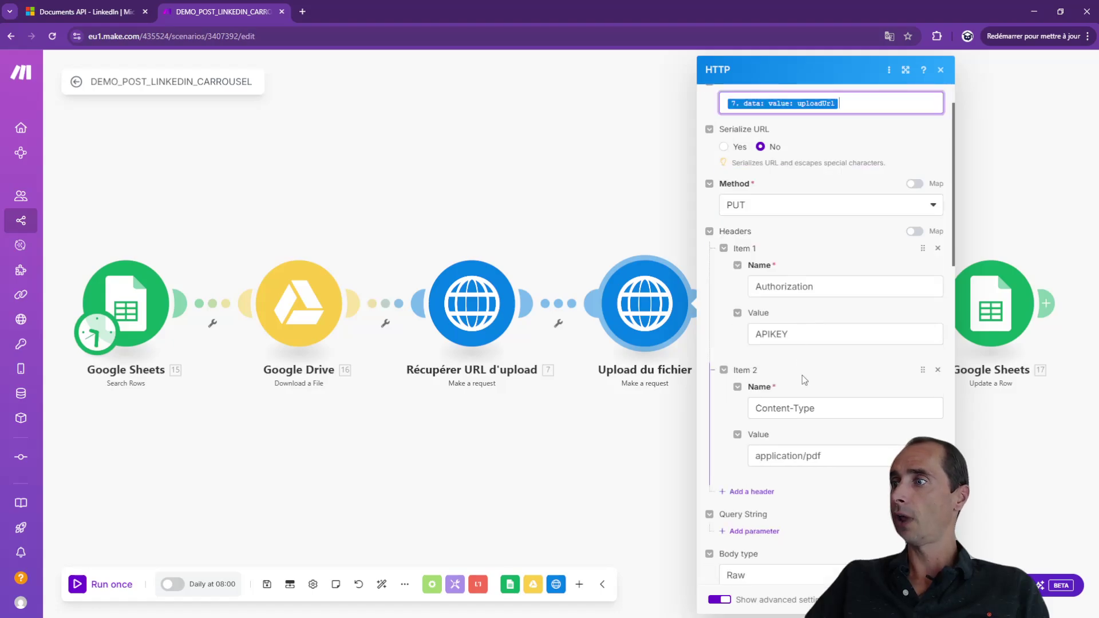
Examine the file upload request's body type, content type and mapped Google Drive data, check the remaining settings, and close the module.
{"action": "scroll", "coordinate": [799, 350], "scroll_direction": "down", "scroll_amount": 8}
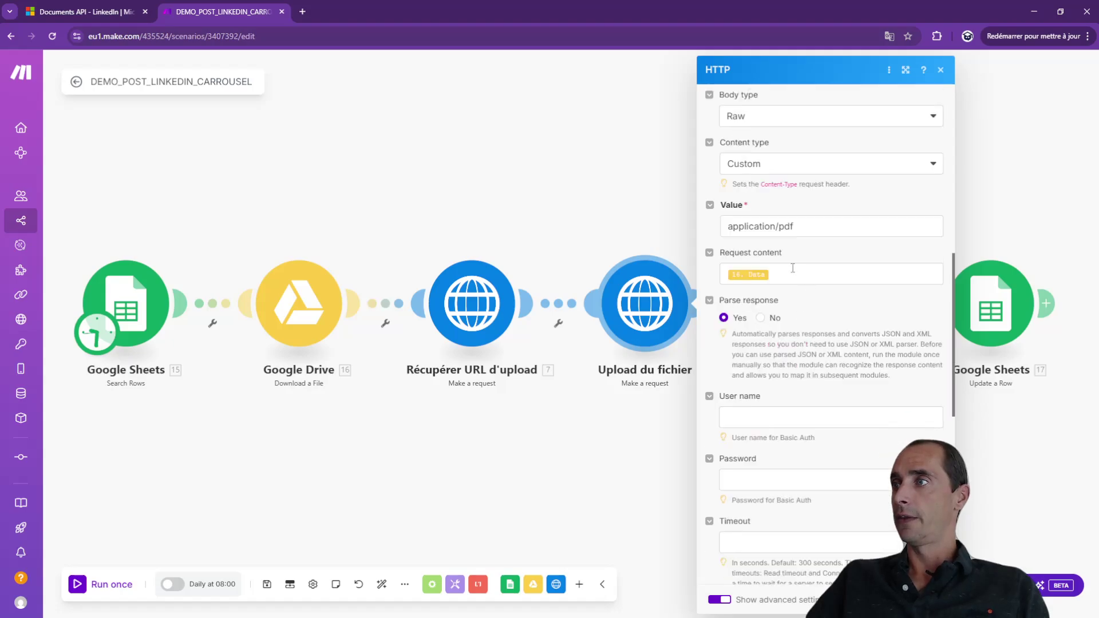
{"action": "left_click", "coordinate": [792, 268]}
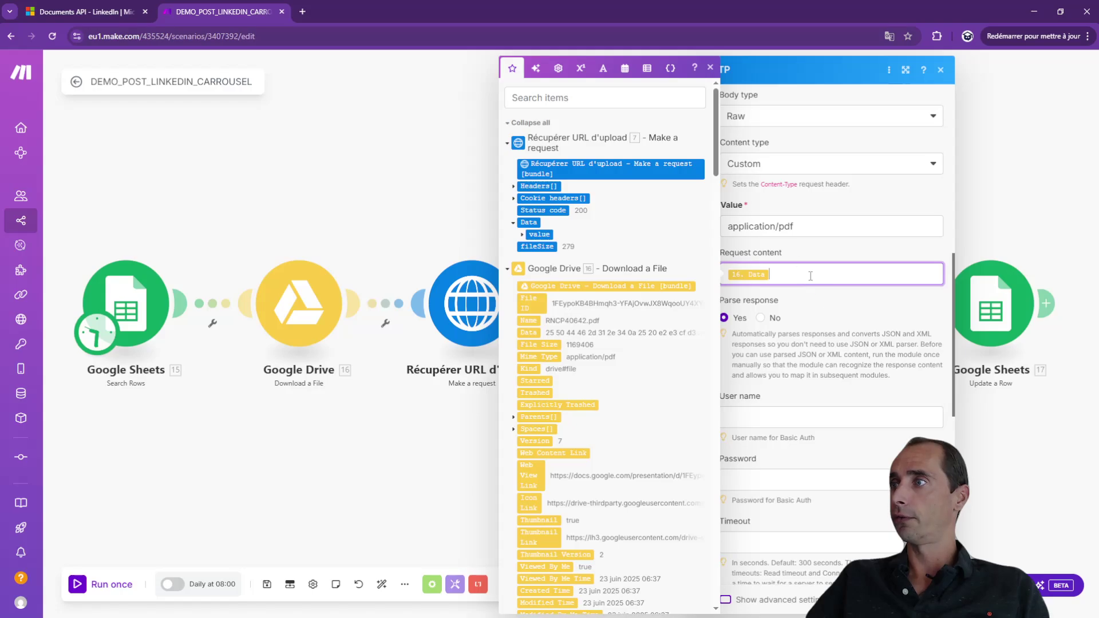
{"action": "left_click", "coordinate": [710, 67]}
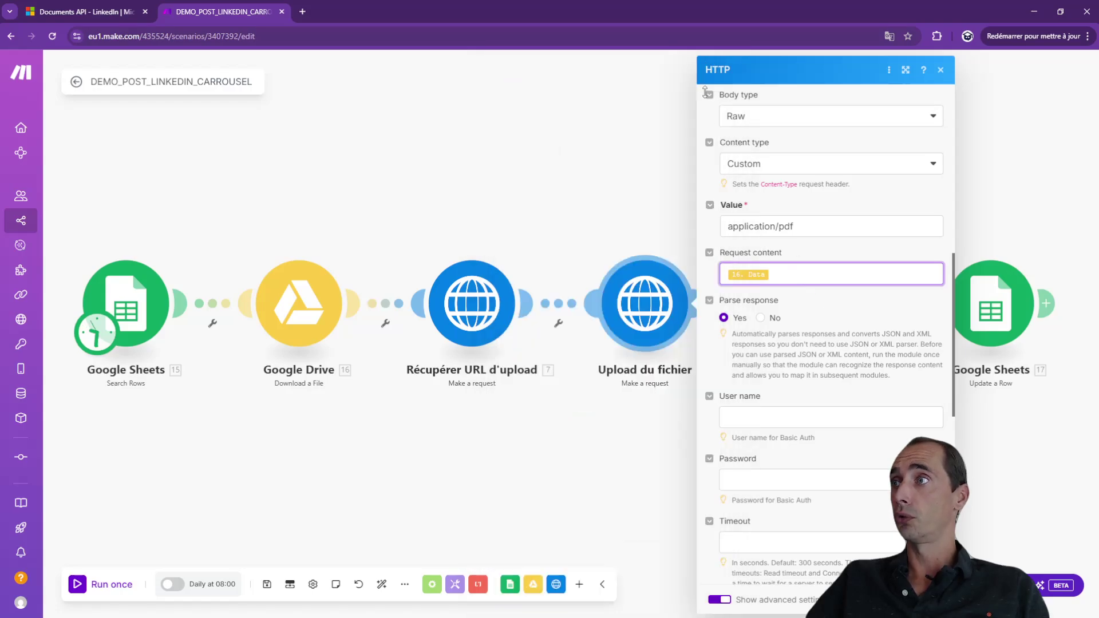
{"action": "scroll", "coordinate": [811, 318], "scroll_direction": "down", "scroll_amount": 5}
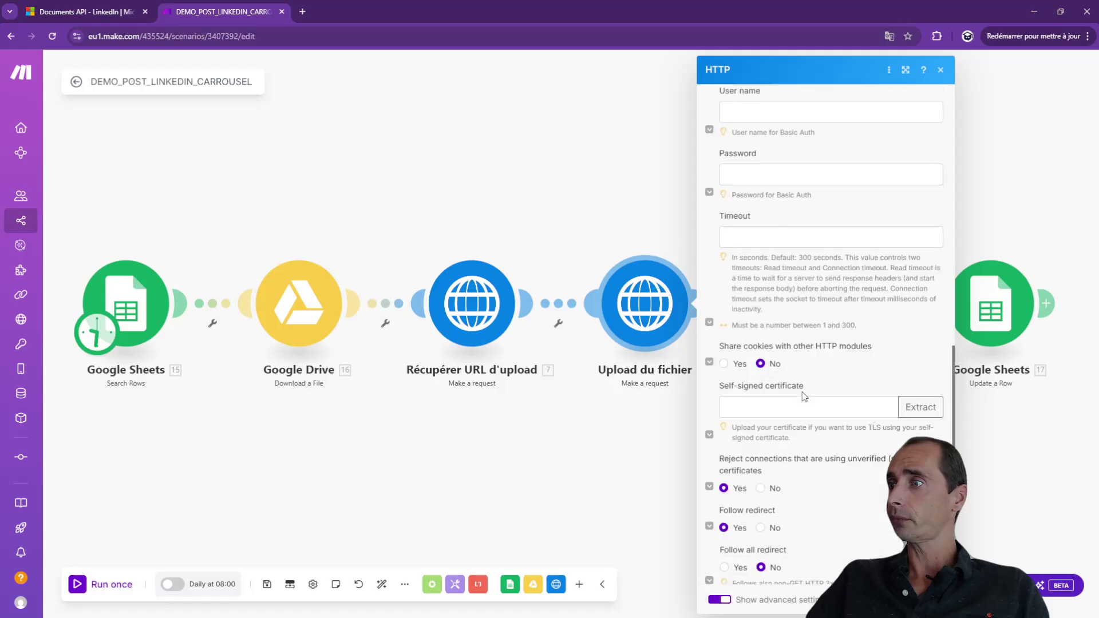
{"action": "scroll", "coordinate": [890, 536], "scroll_direction": "down", "scroll_amount": 1}
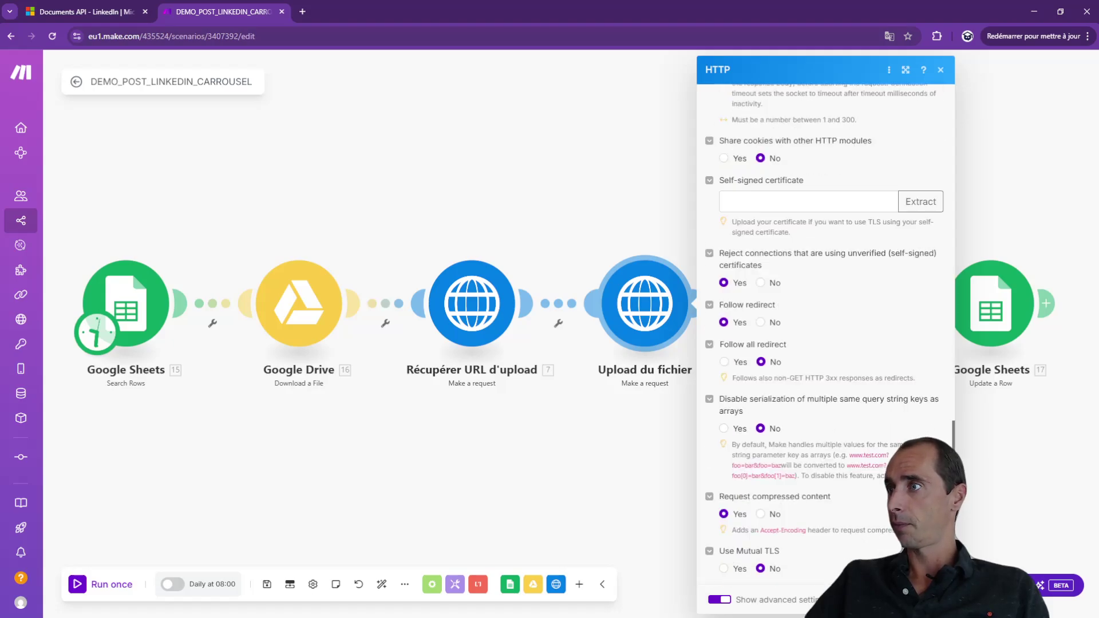
{"action": "key", "text": "Escape"}
Open the "Création du Post" HTTP module and review its URL, method, and Authorization, LinkedIn-Version and Content-Type headers.
{"action": "left_click_drag", "start_coordinate": [825, 157], "coordinate": [595, 171]}
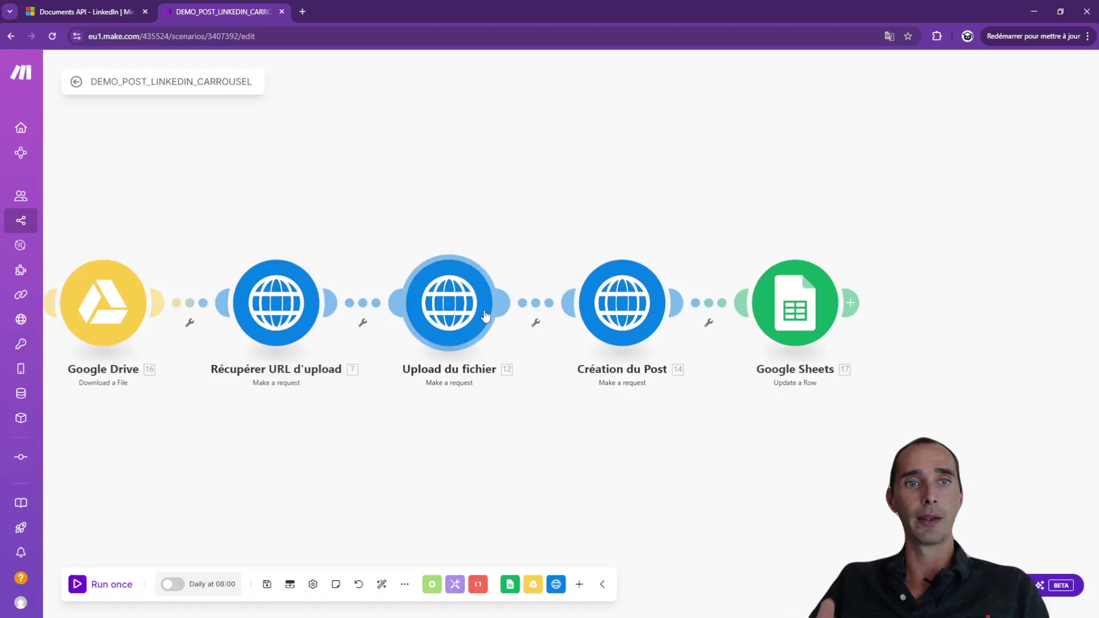
{"action": "left_click", "coordinate": [612, 305]}
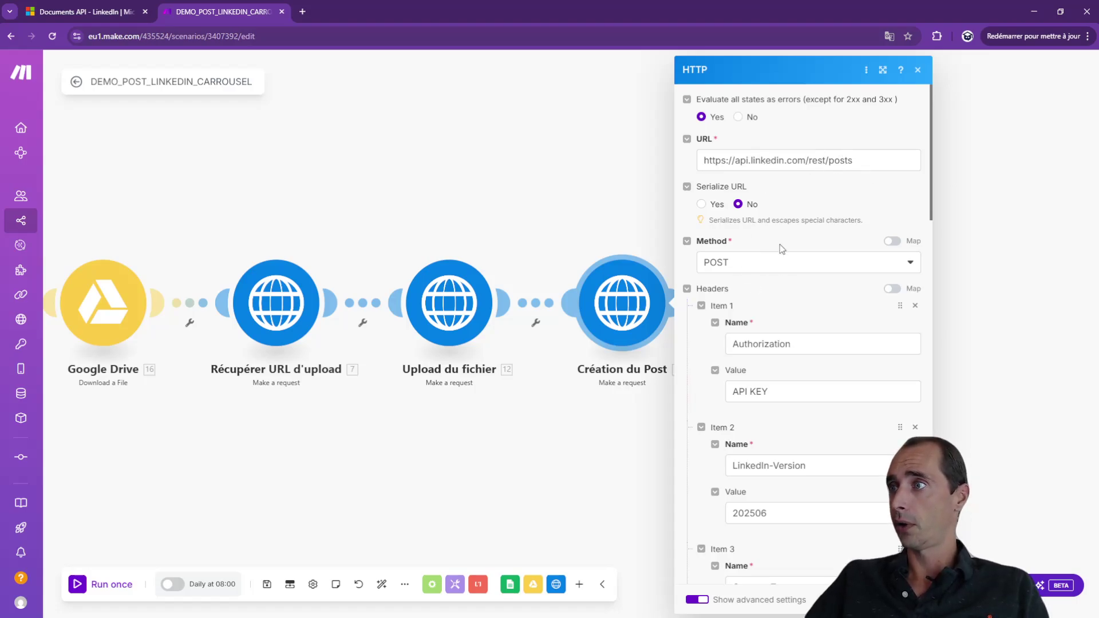
{"action": "left_click", "coordinate": [779, 401]}
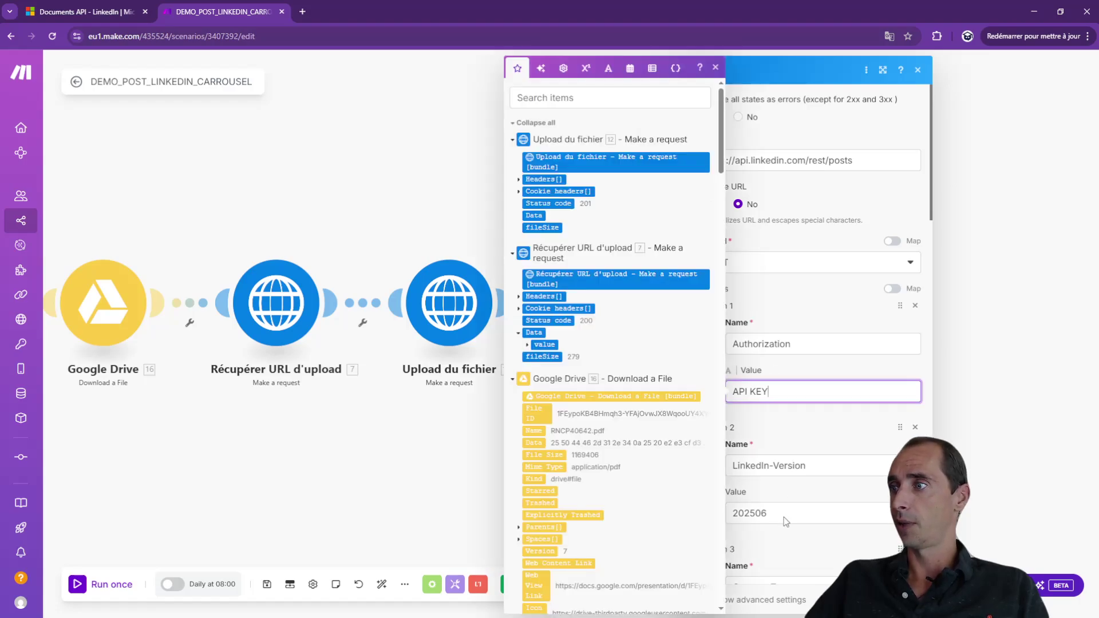
{"action": "left_click", "coordinate": [784, 516]}
{"action": "scroll", "coordinate": [816, 435], "scroll_direction": "down", "scroll_amount": 4}
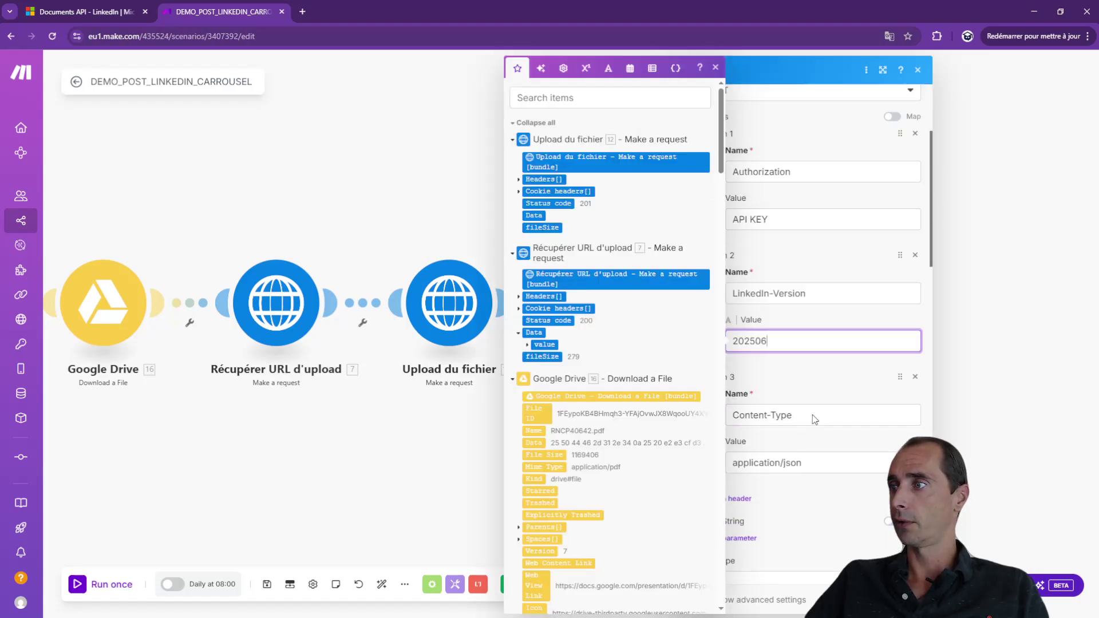
{"action": "left_click", "coordinate": [820, 397]}
Examine the post creation request's JSON content, including the author, commentary, media title, document ID and lifecycle state, and close the module.
{"action": "scroll", "coordinate": [812, 409], "scroll_direction": "down", "scroll_amount": 4}
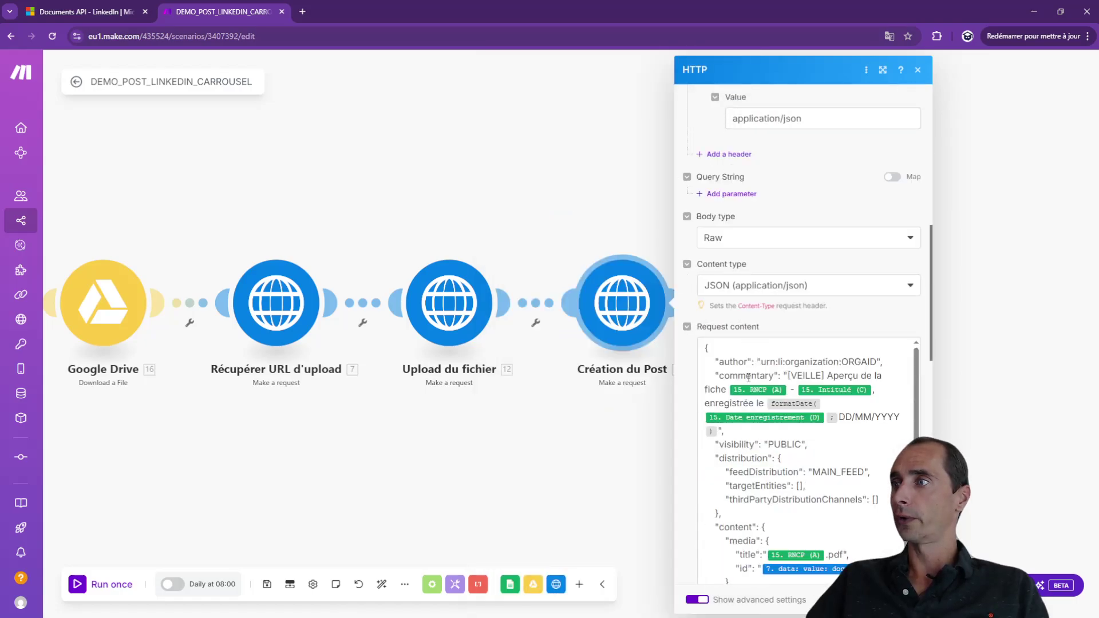
{"action": "scroll", "coordinate": [755, 362], "scroll_direction": "down", "scroll_amount": 2}
{"action": "scroll", "coordinate": [751, 366], "scroll_direction": "up", "scroll_amount": 2}
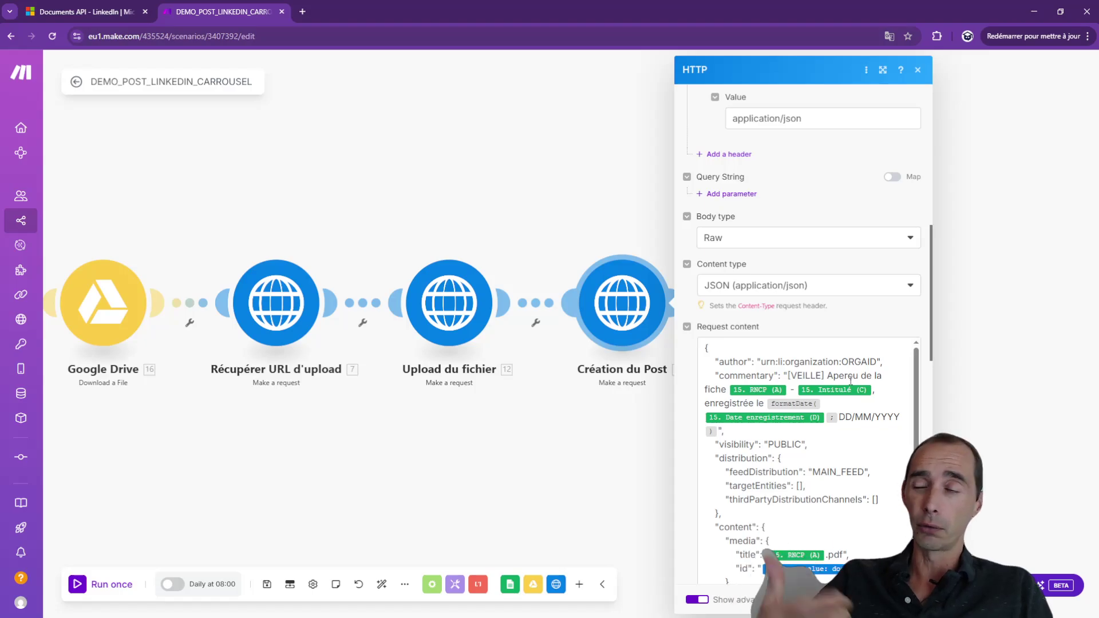
{"action": "scroll", "coordinate": [836, 389], "scroll_direction": "down", "scroll_amount": 1}
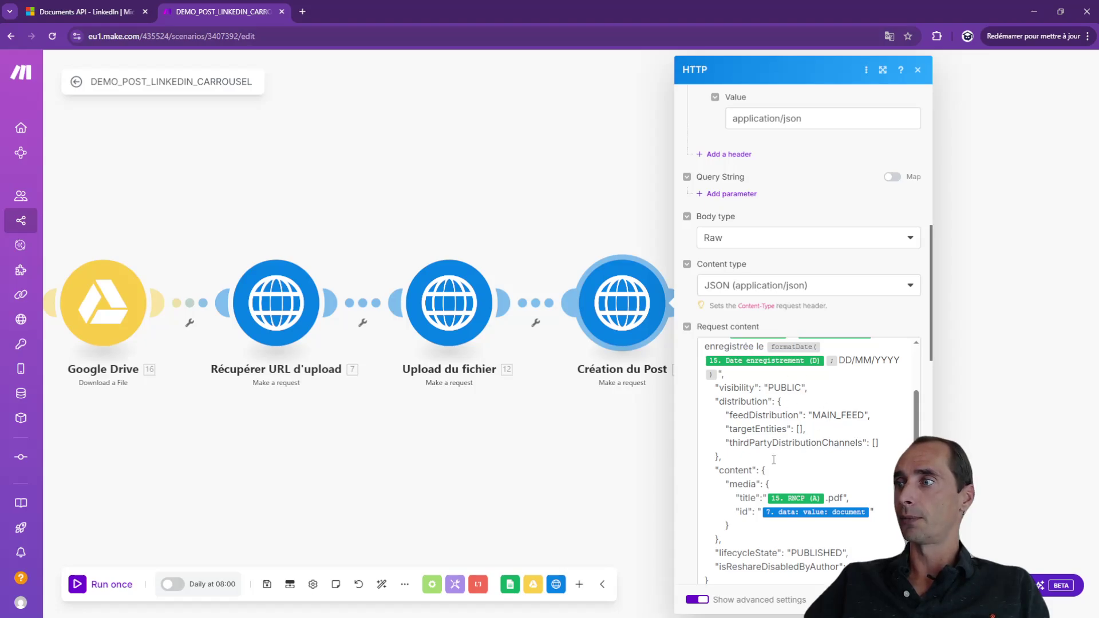
{"action": "scroll", "coordinate": [755, 461], "scroll_direction": "down", "scroll_amount": 1}
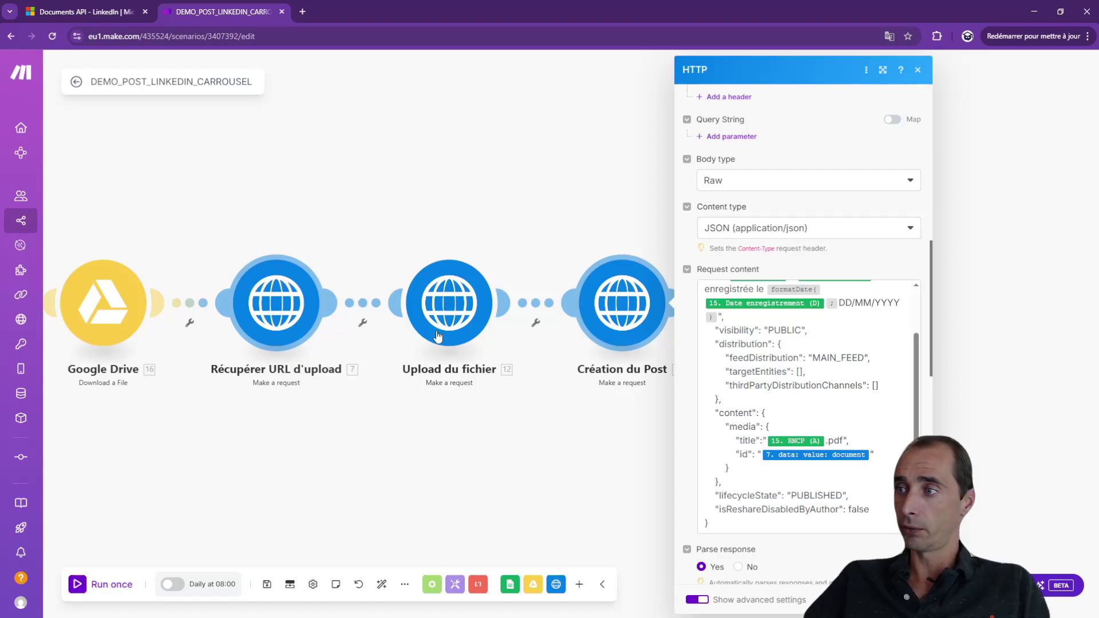
{"action": "left_click", "coordinate": [871, 456]}
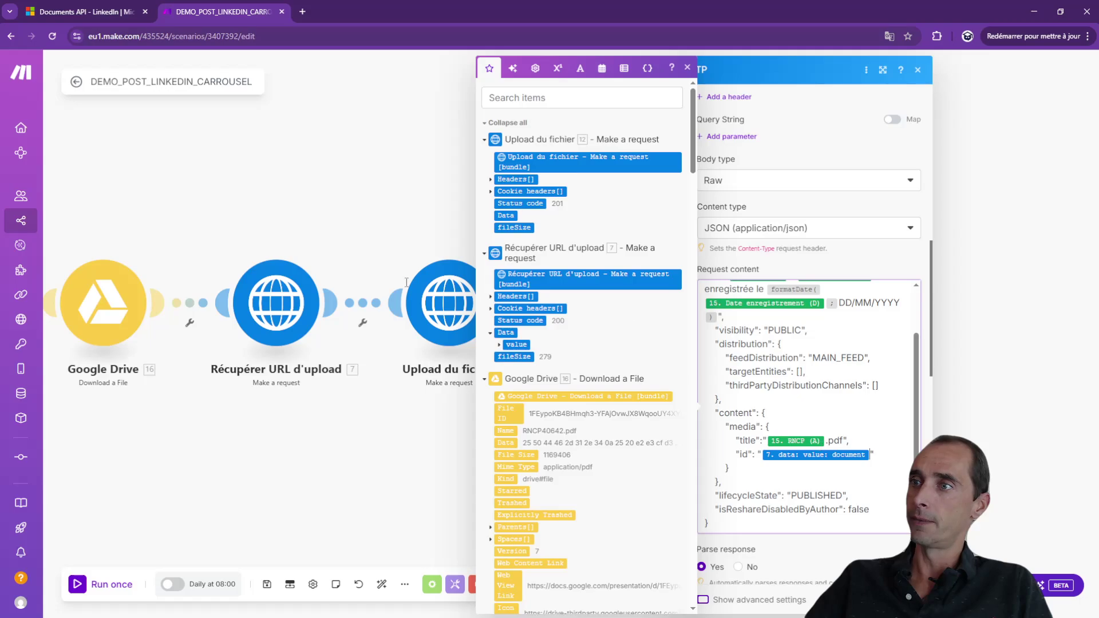
{"action": "left_click", "coordinate": [828, 495]}
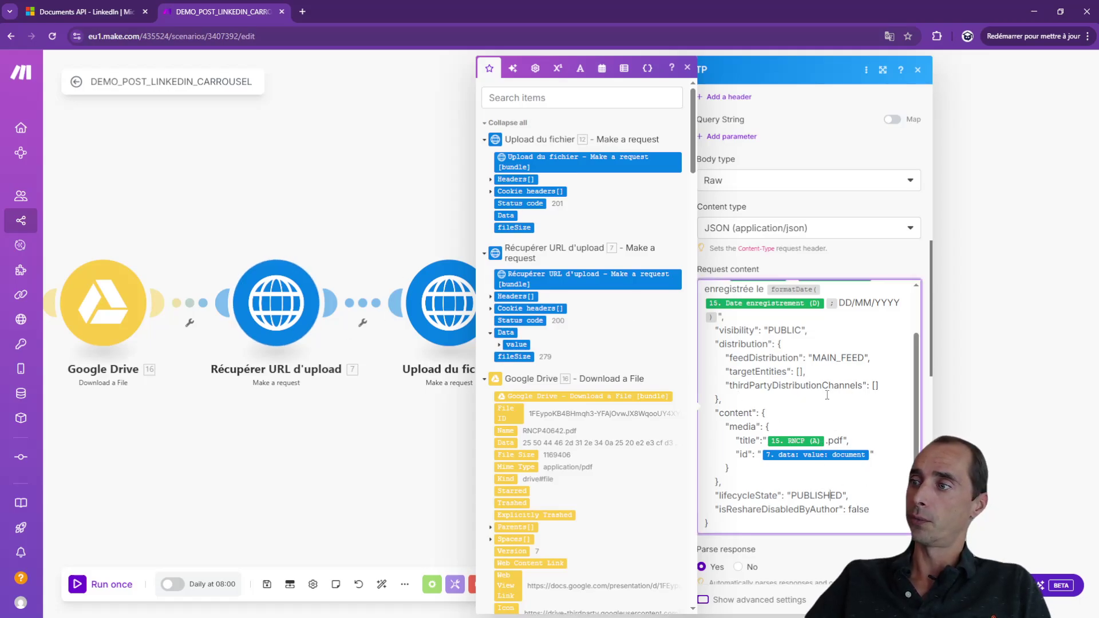
{"action": "scroll", "coordinate": [827, 394], "scroll_direction": "down", "scroll_amount": 1}
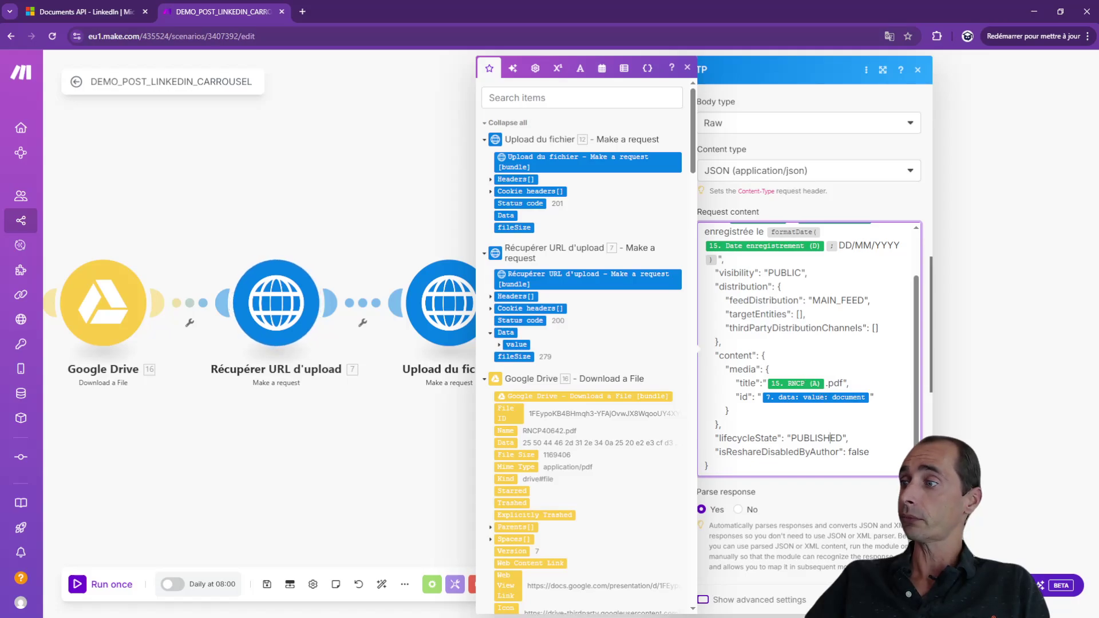
{"action": "left_click", "coordinate": [917, 70]}
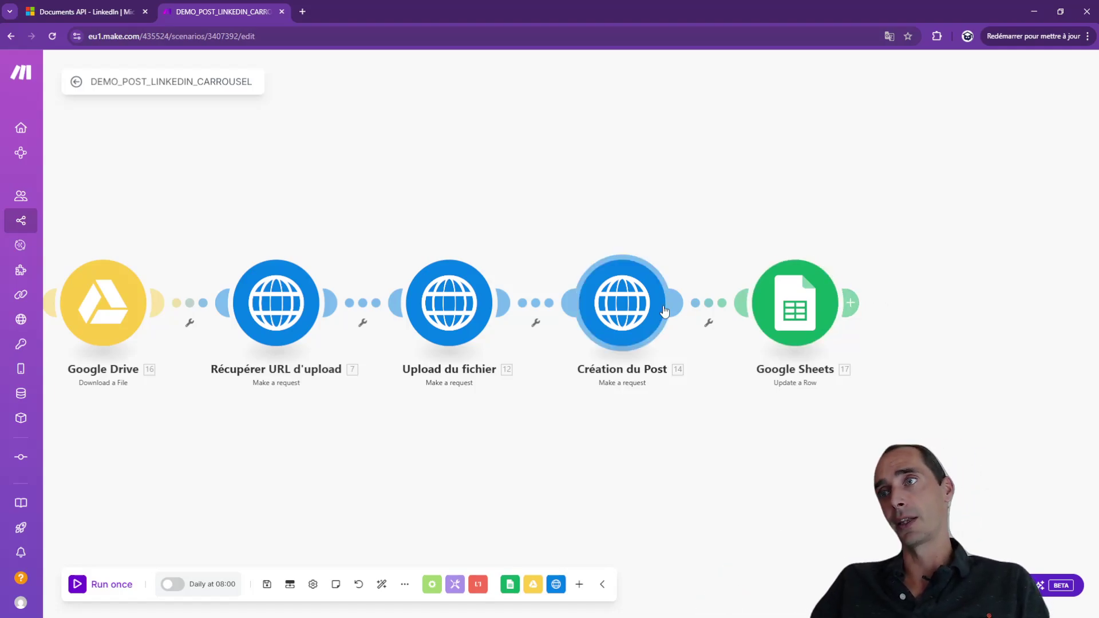
{"action": "scroll", "coordinate": [589, 453], "scroll_direction": "left", "scroll_amount": 2}
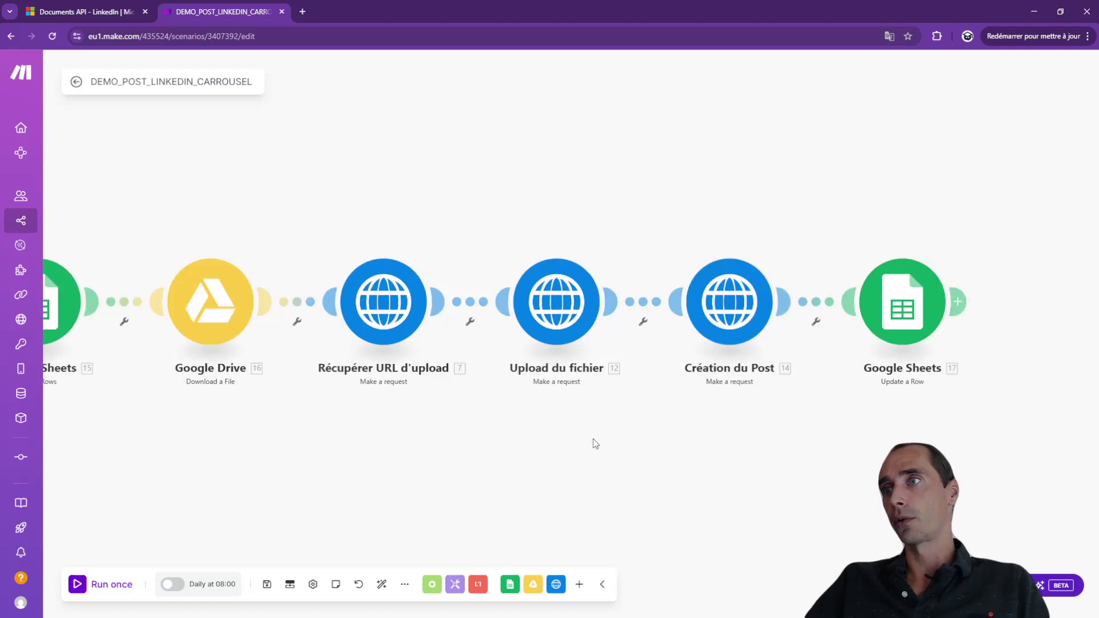
{"action": "scroll", "coordinate": [595, 444], "scroll_direction": "down", "scroll_amount": 1}
{"action": "scroll", "coordinate": [614, 222], "scroll_direction": "left", "scroll_amount": 1}
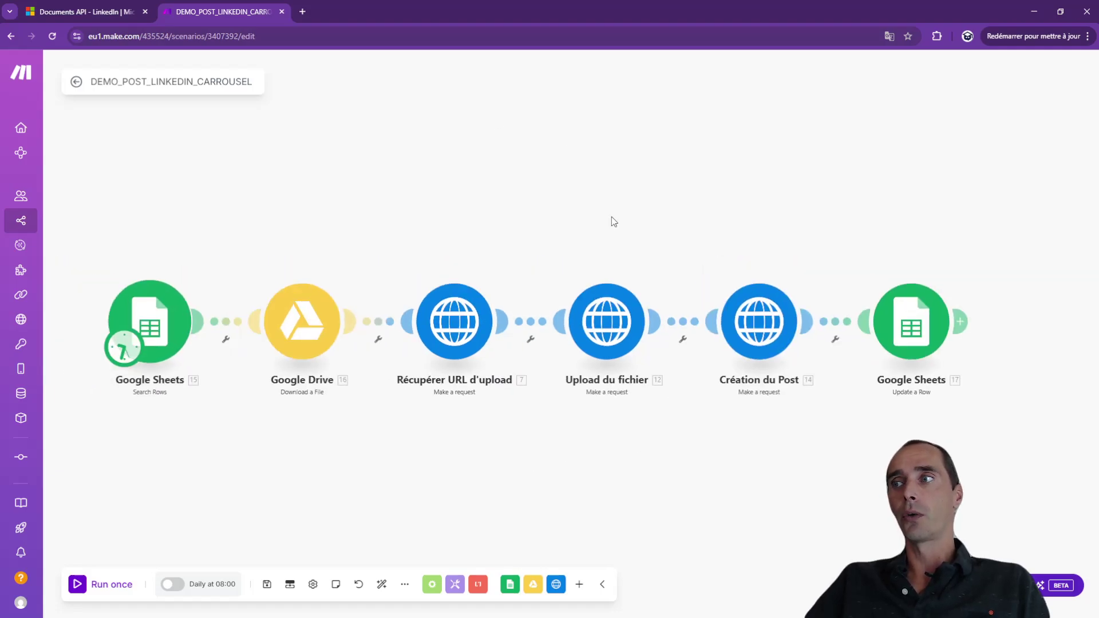